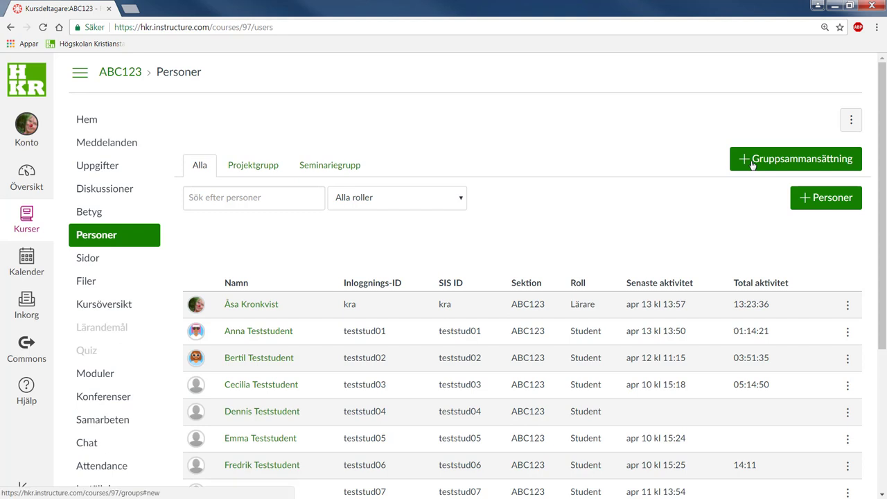
Create a group set named "Handledningsgrupper" in the course, with the groups created manually
{"action": "left_click", "coordinate": [753, 163]}
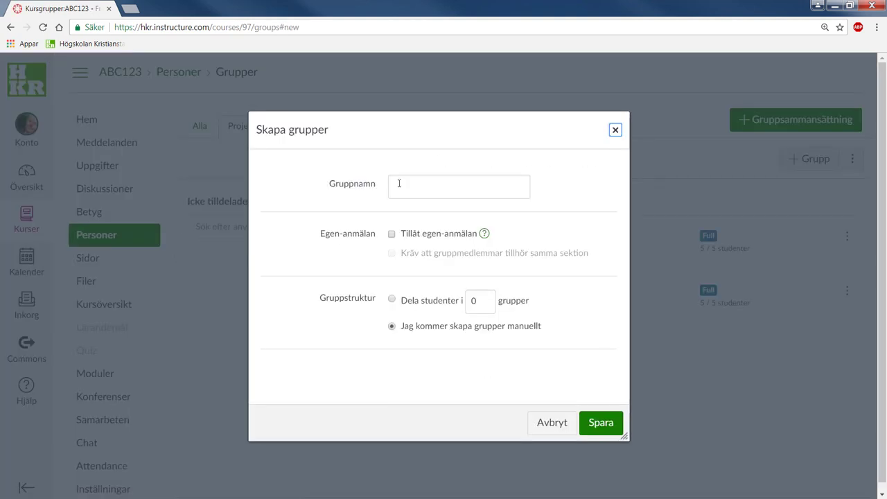
{"action": "left_click", "coordinate": [399, 184]}
{"action": "type", "text": "Handledningsgrupper"}
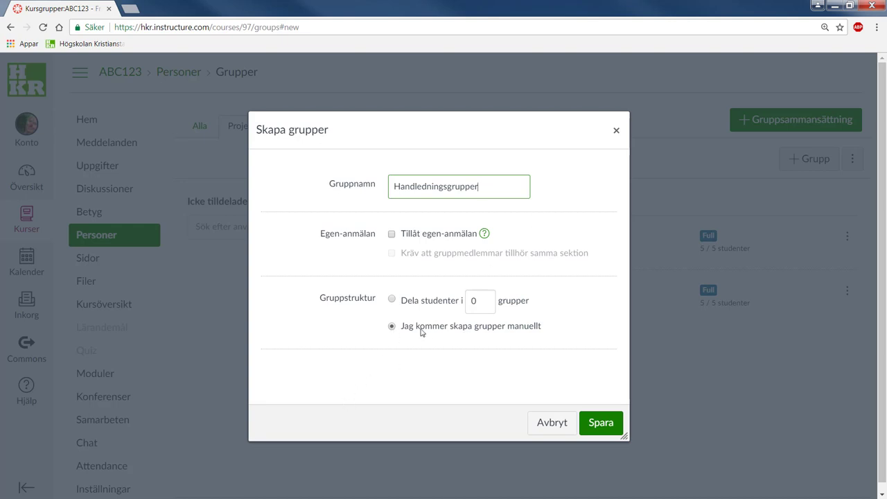
{"action": "left_click", "coordinate": [601, 424]}
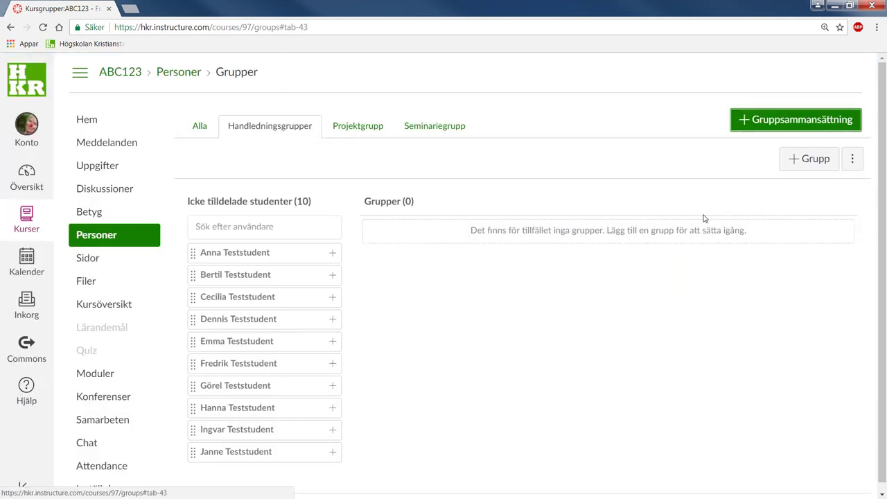
Add three groups to the Handledningsgrupper set, each named "Handledning" followed by a supervisor's first name, without a member limit
{"action": "left_click", "coordinate": [809, 161]}
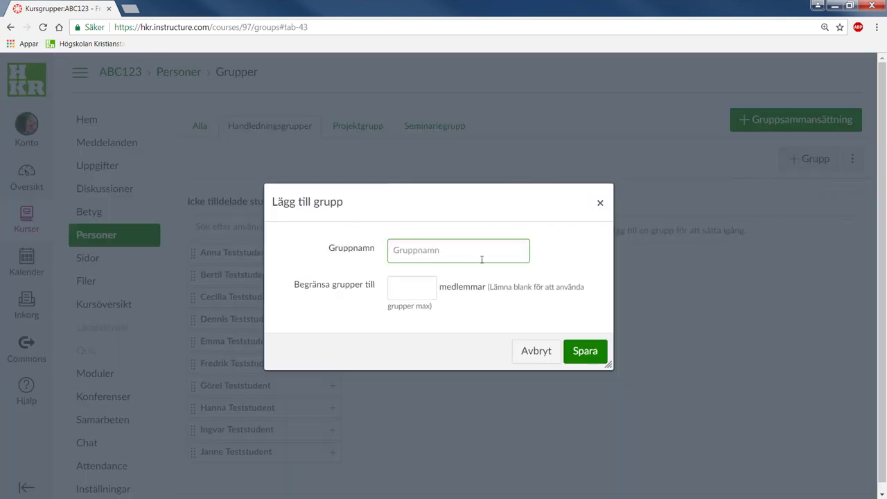
{"action": "type", "text": "Handledning Åsa"}
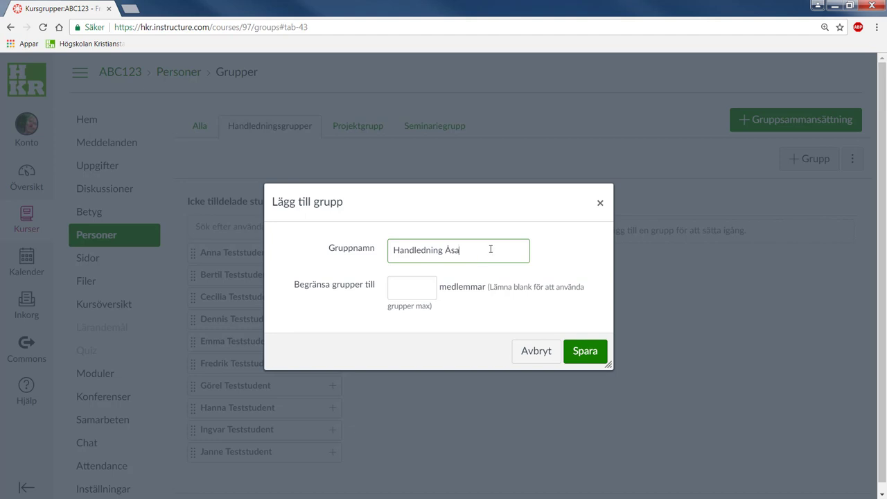
{"action": "left_click", "coordinate": [586, 352]}
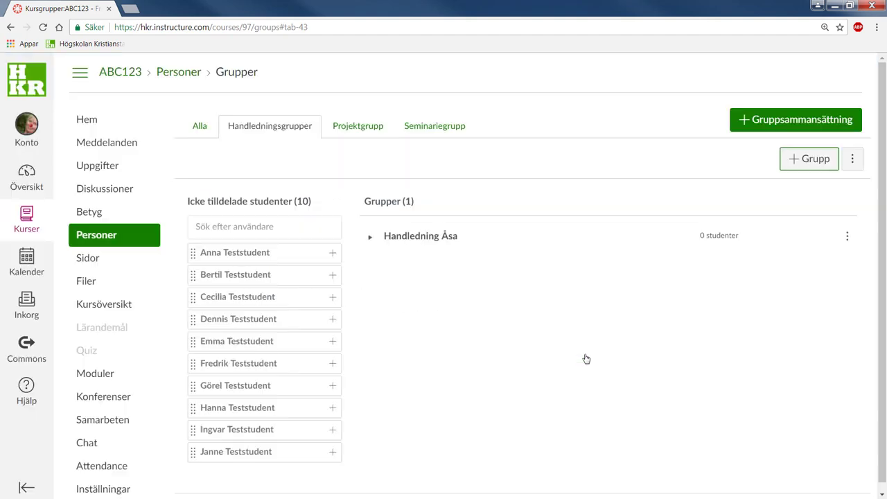
{"action": "left_click", "coordinate": [805, 161]}
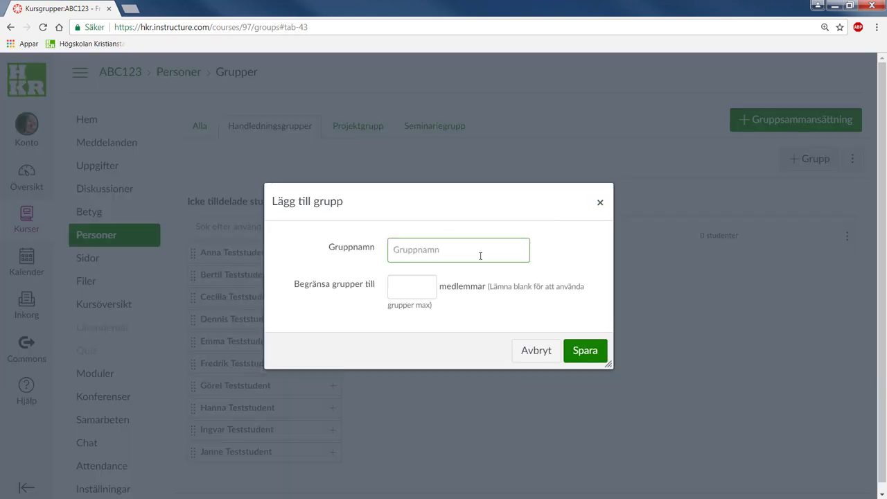
{"action": "type", "text": "Handledning Dan"}
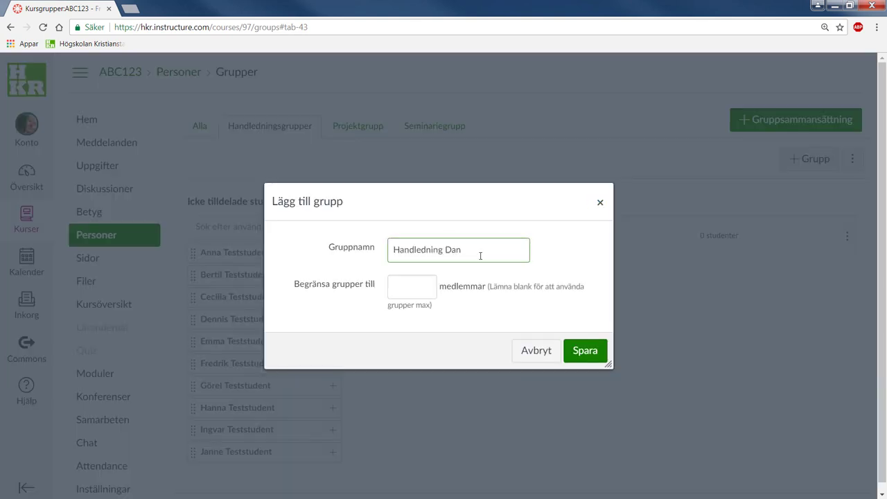
{"action": "left_click", "coordinate": [589, 356]}
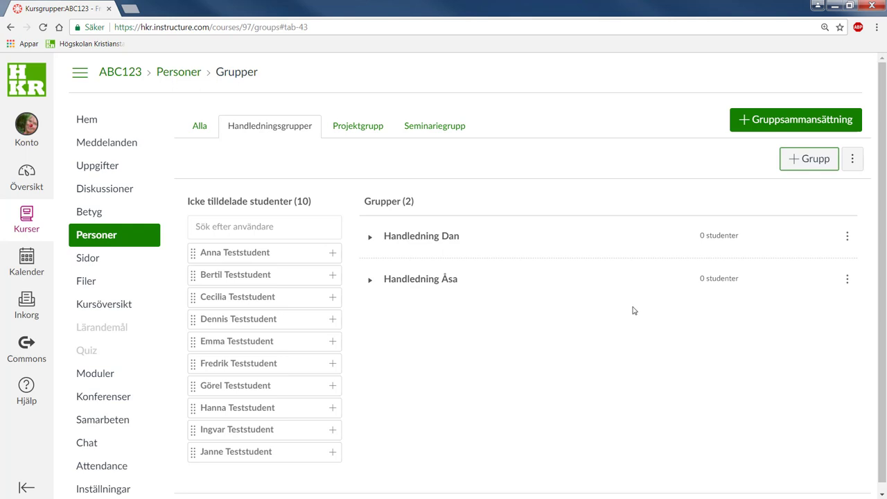
{"action": "left_click", "coordinate": [814, 159]}
{"action": "type", "text": "Handledning As"}
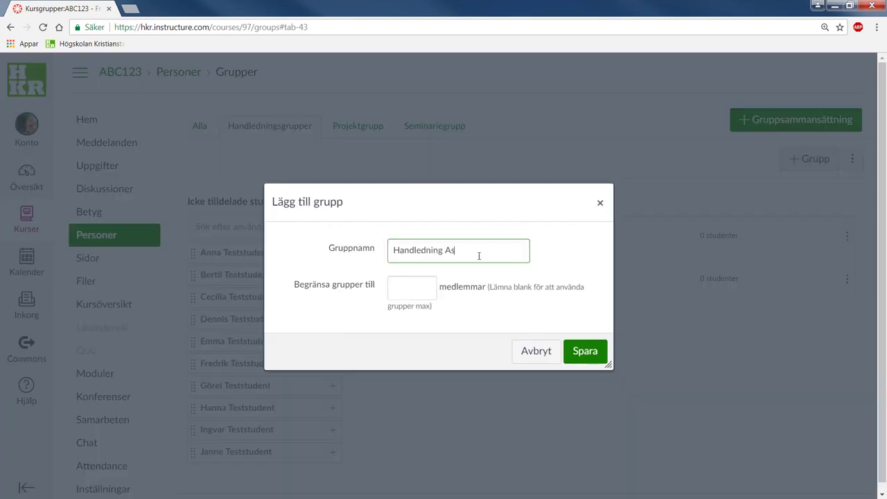
{"action": "type", "text": "tor"}
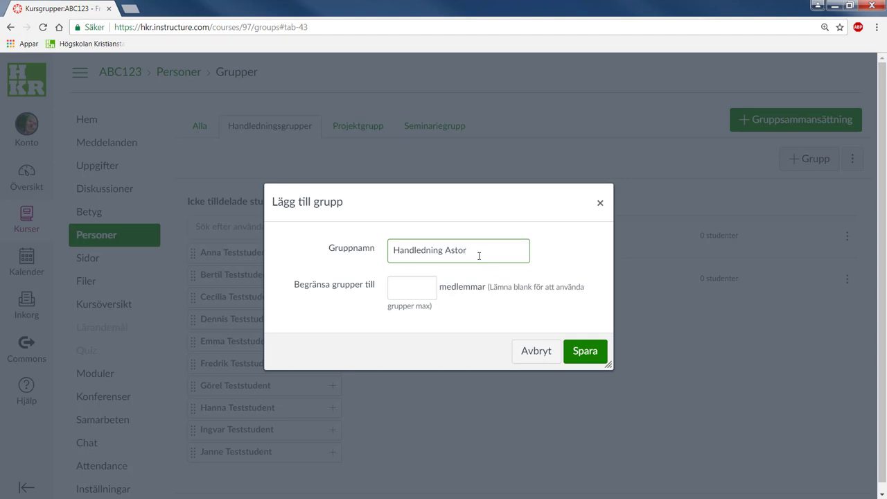
{"action": "left_click", "coordinate": [586, 351]}
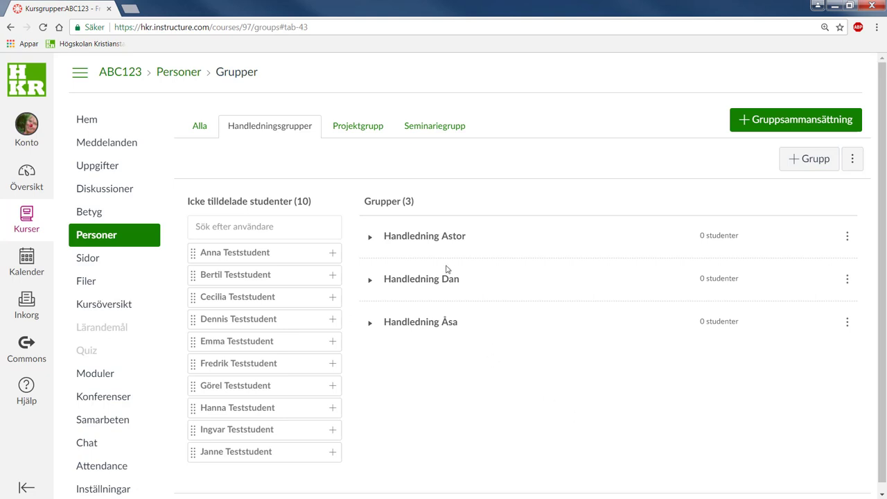
Assign students six to nine to the first group, two, three and ten to the second, and one, four and five to the third
{"action": "left_click", "coordinate": [368, 240]}
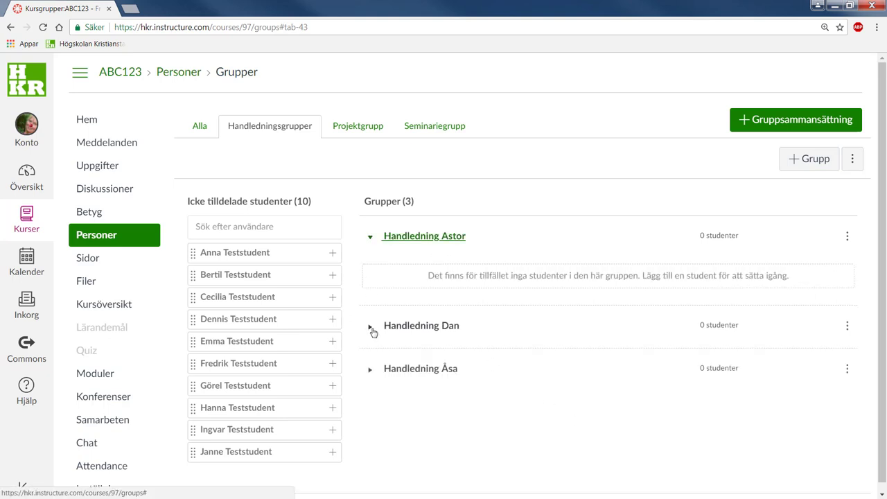
{"action": "left_click", "coordinate": [372, 329]}
{"action": "left_click", "coordinate": [368, 420]}
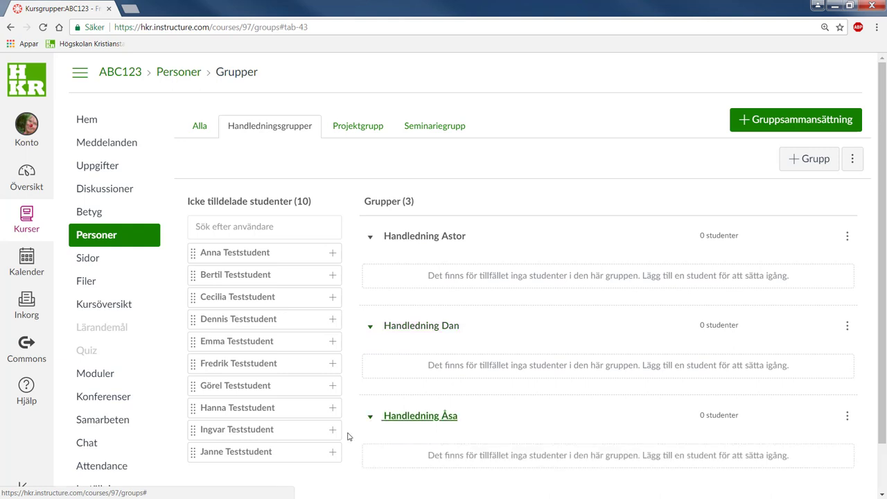
{"action": "left_click_drag", "start_coordinate": [233, 366], "coordinate": [471, 263]}
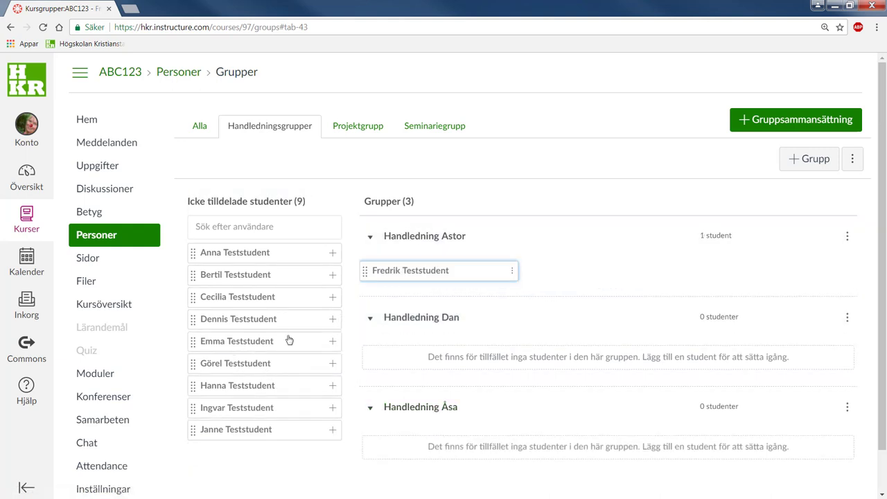
{"action": "left_click_drag", "start_coordinate": [239, 391], "coordinate": [524, 277]}
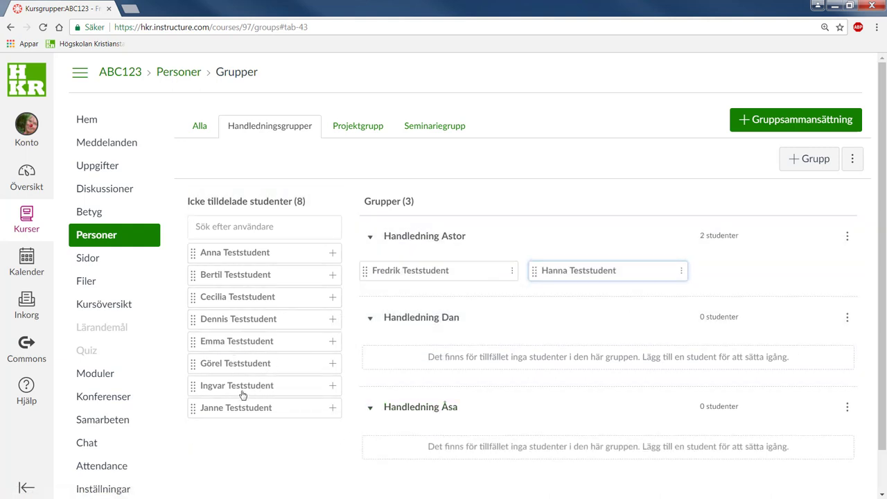
{"action": "left_click_drag", "start_coordinate": [244, 396], "coordinate": [437, 345]}
{"action": "left_click_drag", "start_coordinate": [232, 297], "coordinate": [540, 348]}
{"action": "left_click_drag", "start_coordinate": [284, 280], "coordinate": [572, 341]}
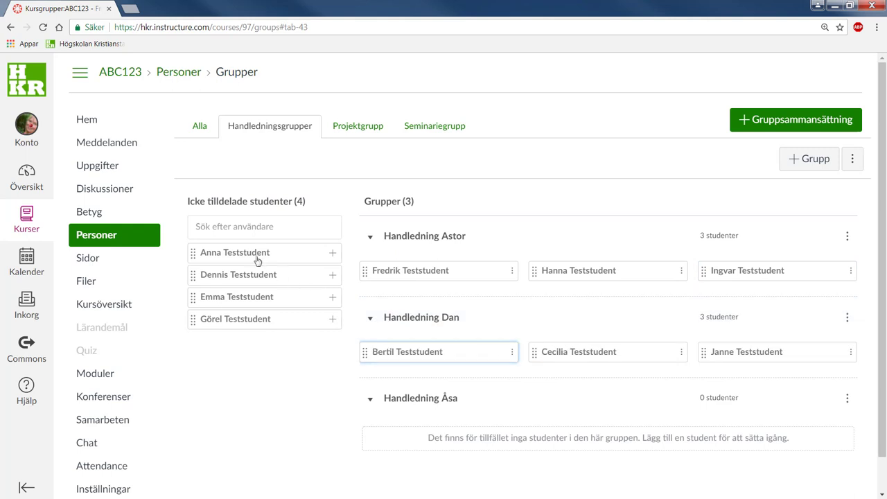
{"action": "left_click_drag", "start_coordinate": [258, 258], "coordinate": [427, 435]}
{"action": "left_click_drag", "start_coordinate": [237, 276], "coordinate": [518, 435]}
{"action": "left_click_drag", "start_coordinate": [242, 252], "coordinate": [441, 264]}
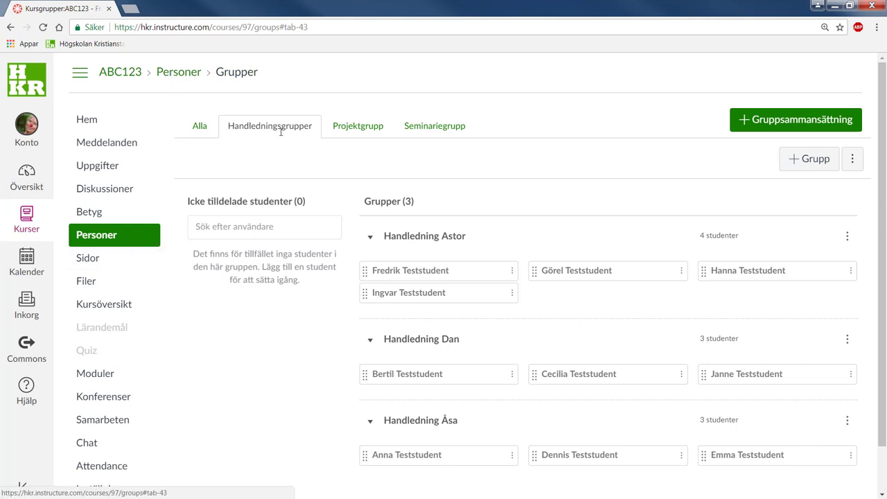
On the third group's home page, post an announcement titled "Välkommen till vår handledningsgrupp" explaining group communication, file uploads via Filer and questions via Diskussioner
{"action": "left_click", "coordinate": [848, 420]}
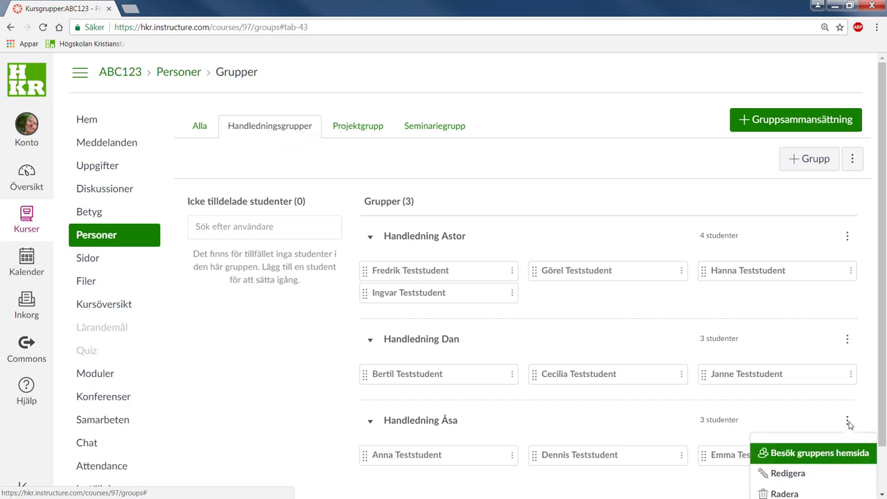
{"action": "left_click", "coordinate": [812, 459]}
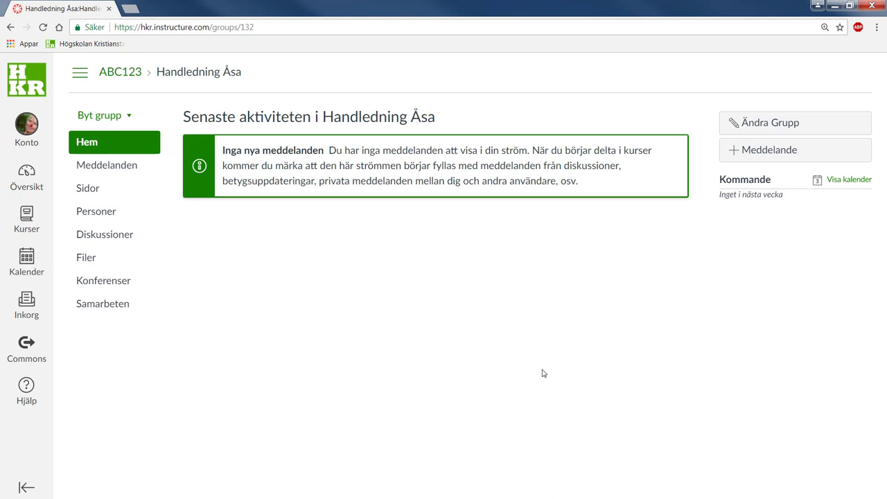
{"action": "left_click", "coordinate": [114, 167]}
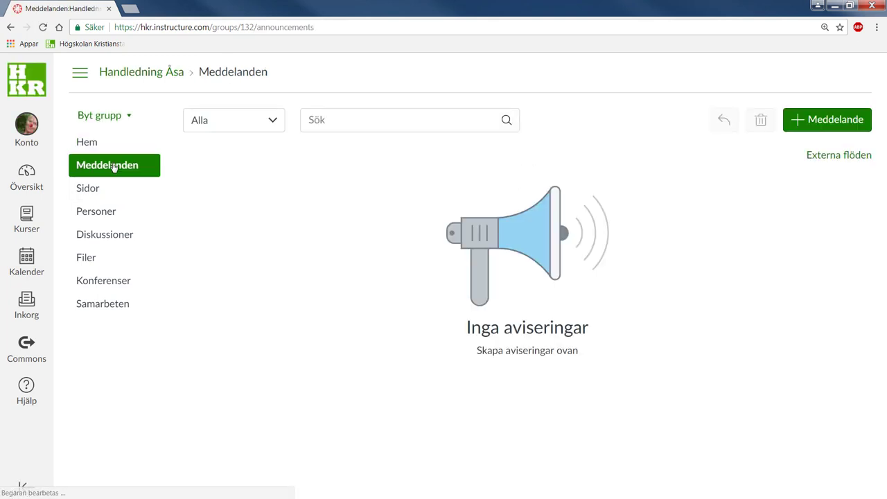
{"action": "left_click", "coordinate": [806, 126]}
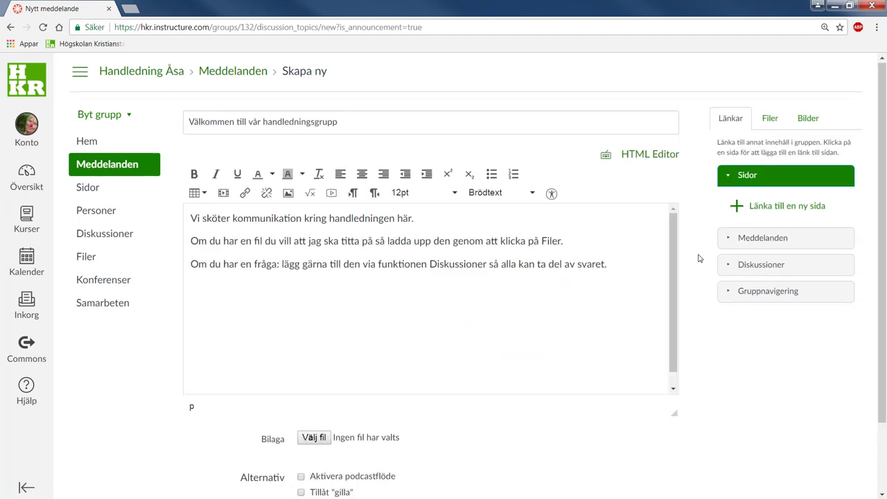
{"action": "scroll", "coordinate": [697, 257], "scroll_direction": "down", "scroll_amount": 2}
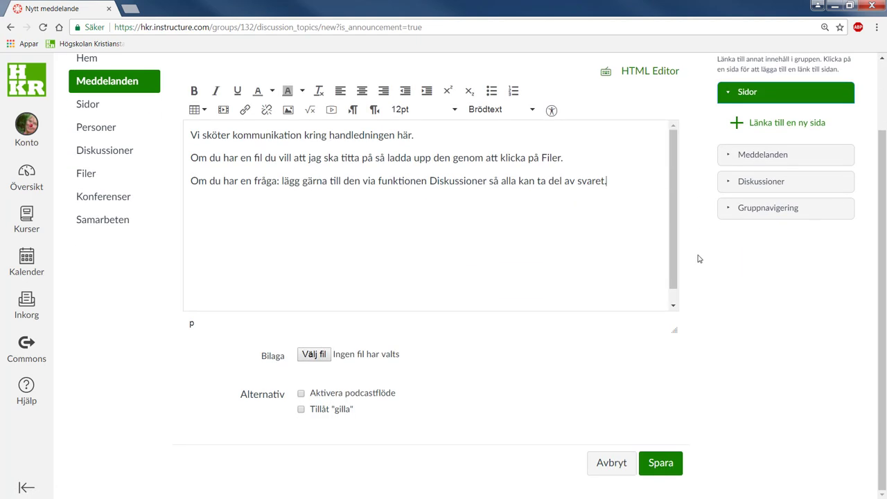
{"action": "left_click", "coordinate": [672, 470]}
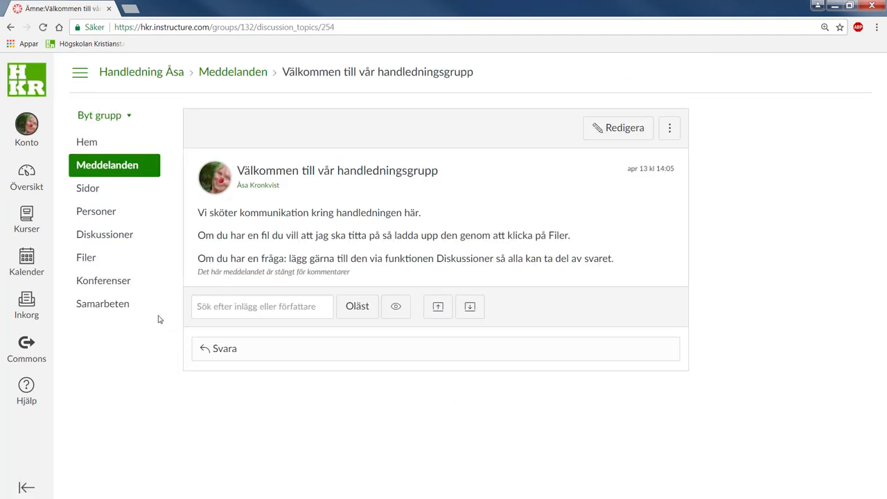
Create the folders "Halvfärdiga arbeten här" and "Nästan klar - lägg ditt arbete här" in the group's files
{"action": "left_click", "coordinate": [82, 258]}
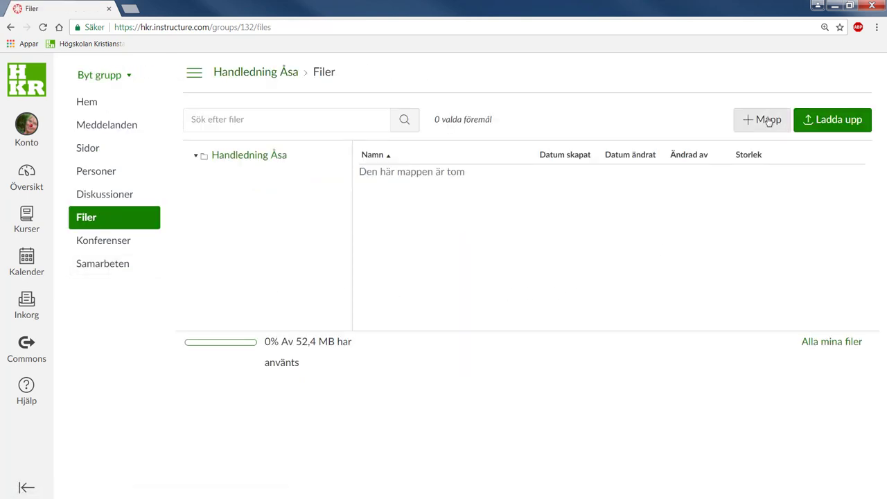
{"action": "left_click", "coordinate": [768, 121]}
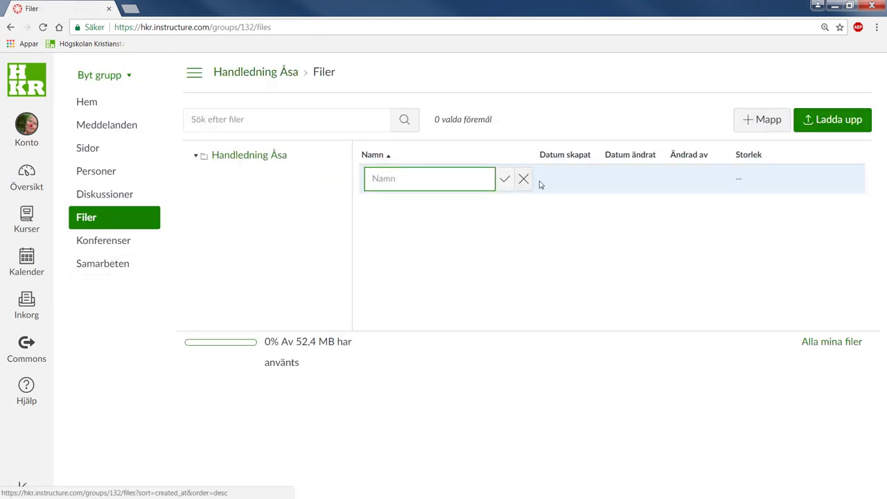
{"action": "type", "text": "Halvfärdiga arbeten här"}
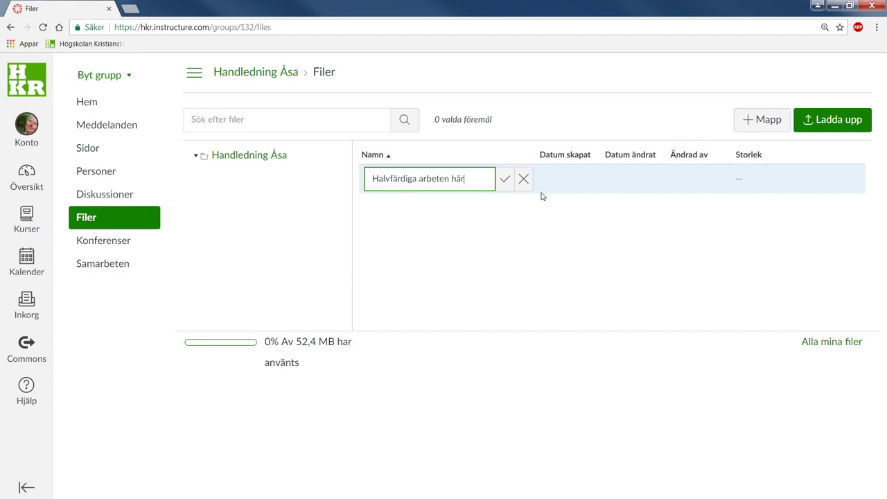
{"action": "left_click", "coordinate": [502, 177]}
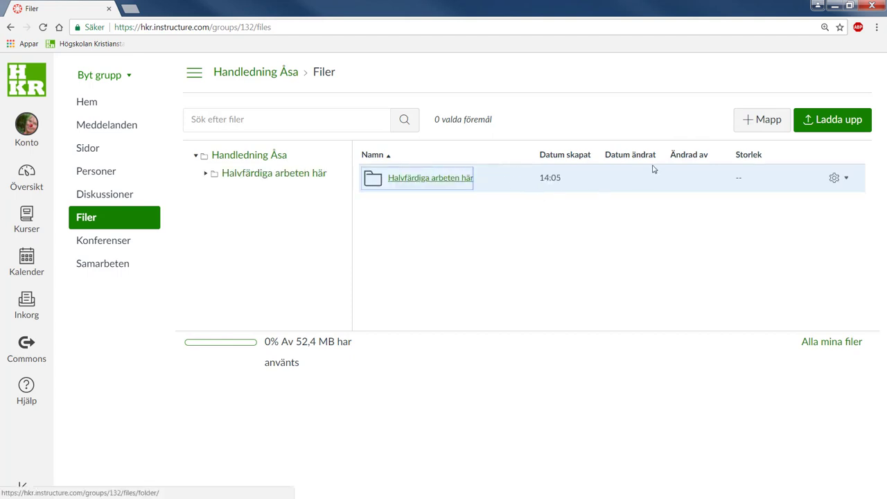
{"action": "left_click", "coordinate": [768, 122]}
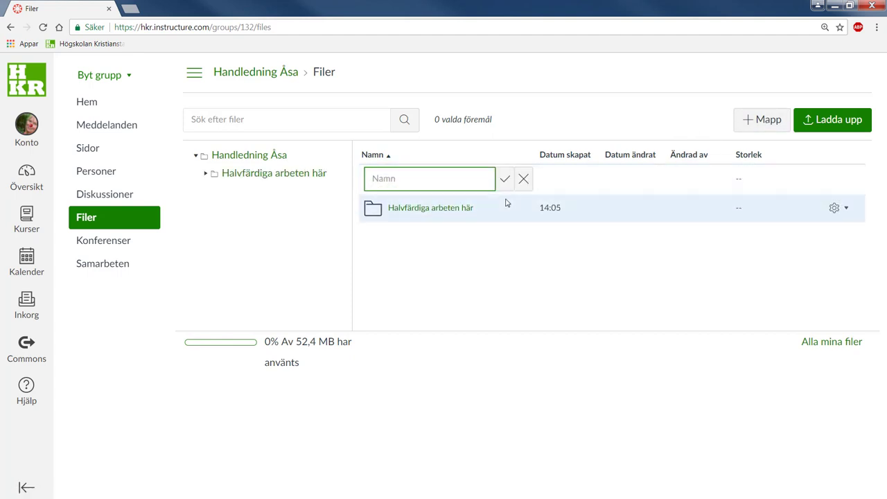
{"action": "type", "text": "Nästan klar - lägg ditt arbete här"}
{"action": "left_click", "coordinate": [505, 179]}
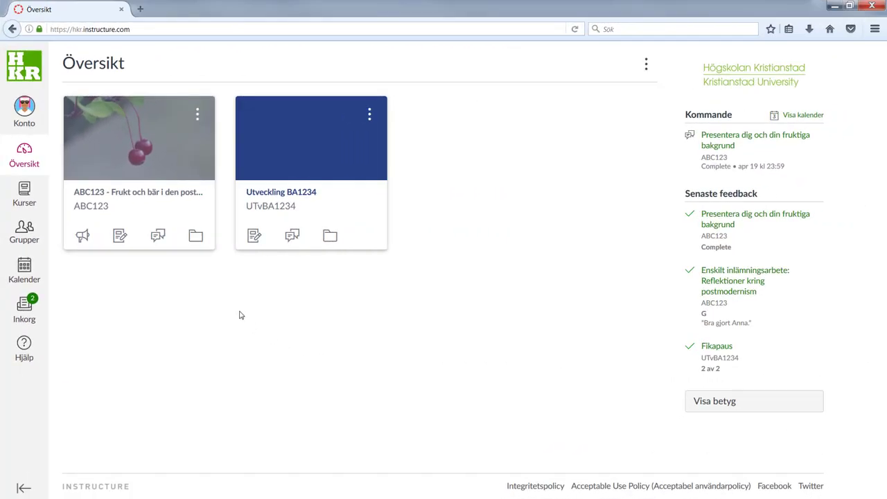
As a student, read the welcome announcement in the ABC123 supervision group and open its "Halvfärdiga arbeten här" files folder
{"action": "left_click", "coordinate": [139, 194]}
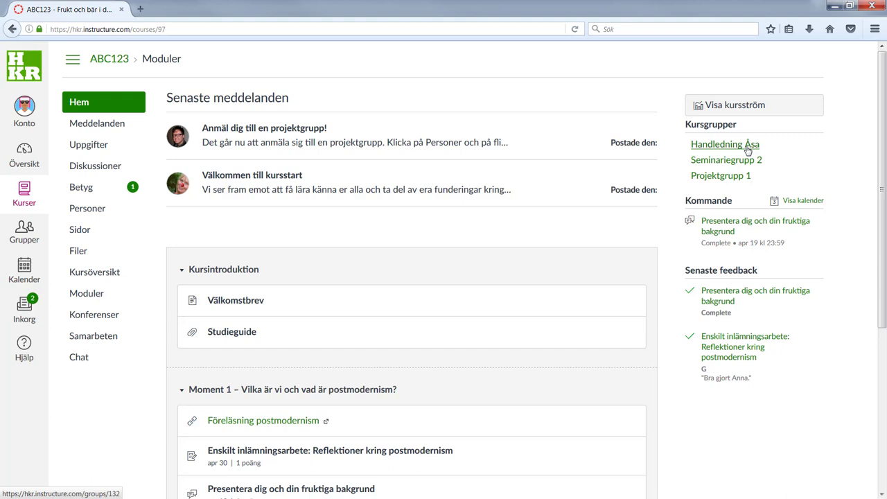
{"action": "left_click", "coordinate": [747, 147]}
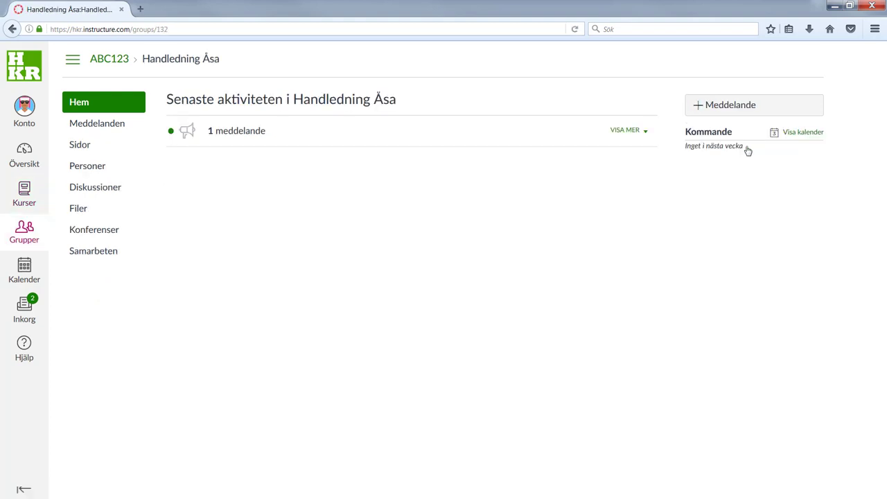
{"action": "left_click", "coordinate": [232, 136]}
{"action": "left_click", "coordinate": [268, 161]}
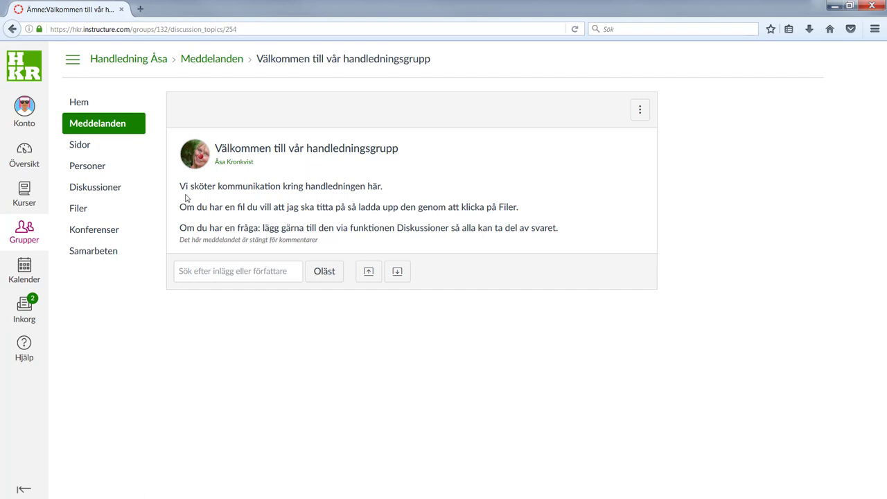
{"action": "left_click", "coordinate": [78, 209]}
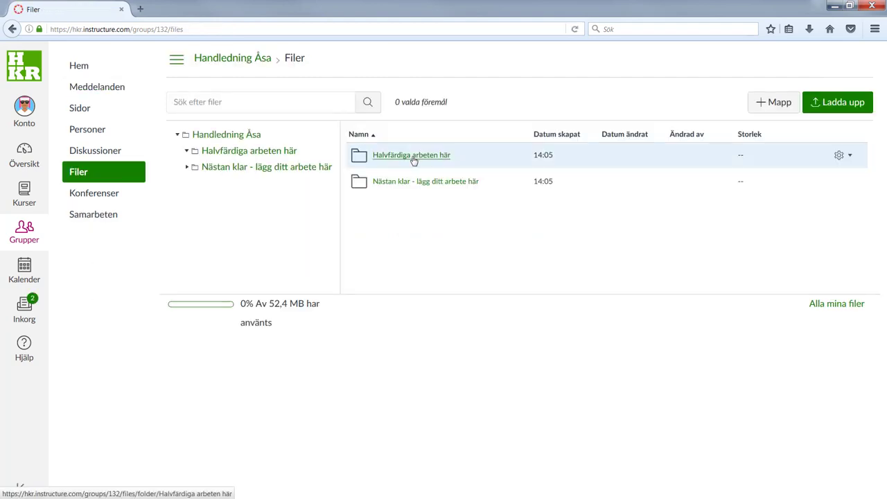
{"action": "left_click", "coordinate": [413, 158]}
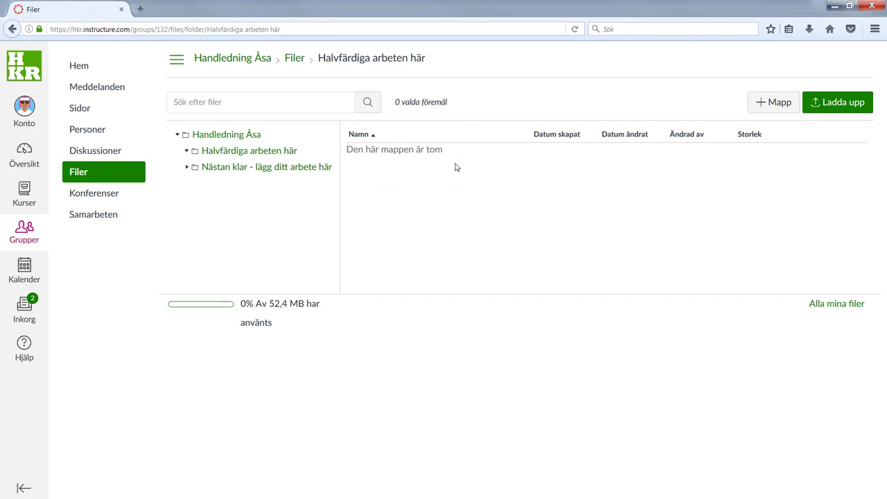
Upload a file to the group's "Halvfärdiga arbeten här" folder as the student
{"action": "left_click", "coordinate": [833, 104]}
{"action": "double_click", "coordinate": [265, 113]}
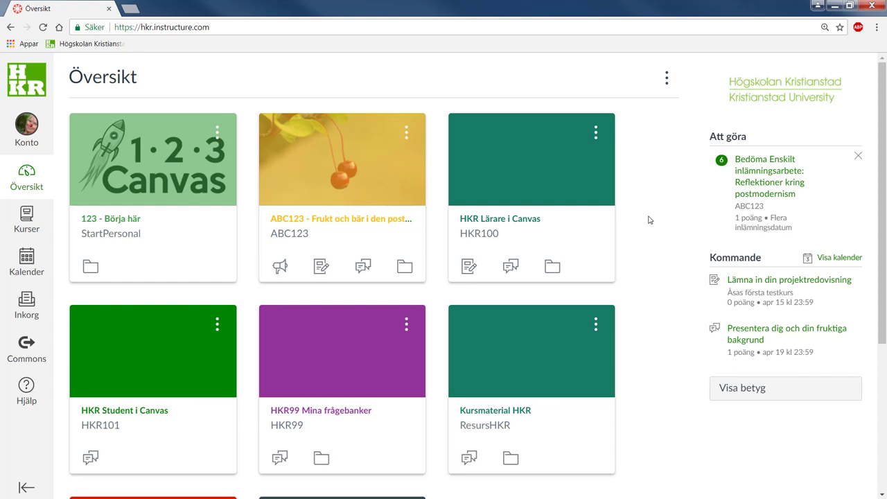
In the teacher account's notification settings, set e-mail notifications for Filer, Meddelande, Diskussion and Diskussionsinlägg to a daily summary
{"action": "left_click", "coordinate": [25, 127]}
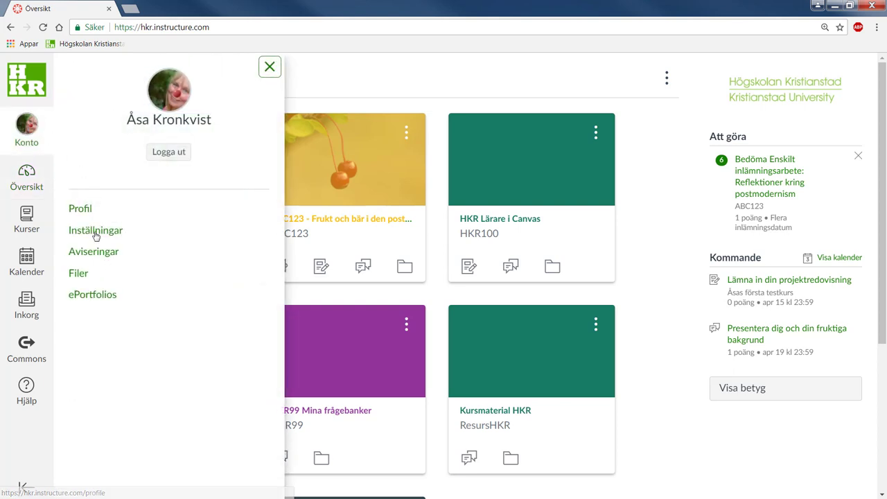
{"action": "left_click", "coordinate": [94, 252]}
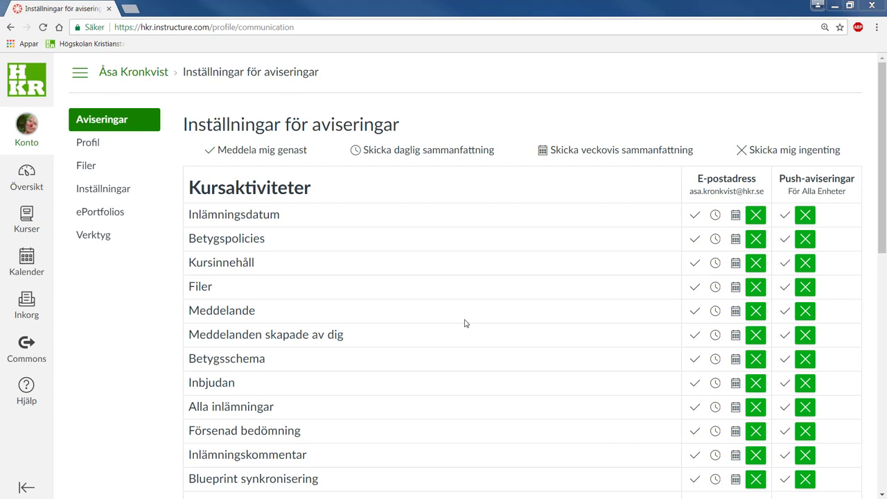
{"action": "left_click", "coordinate": [715, 286]}
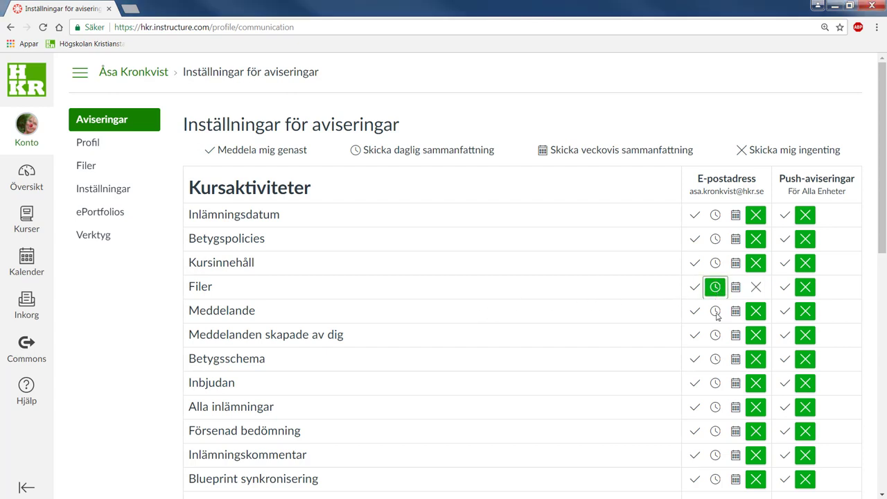
{"action": "left_click", "coordinate": [716, 311]}
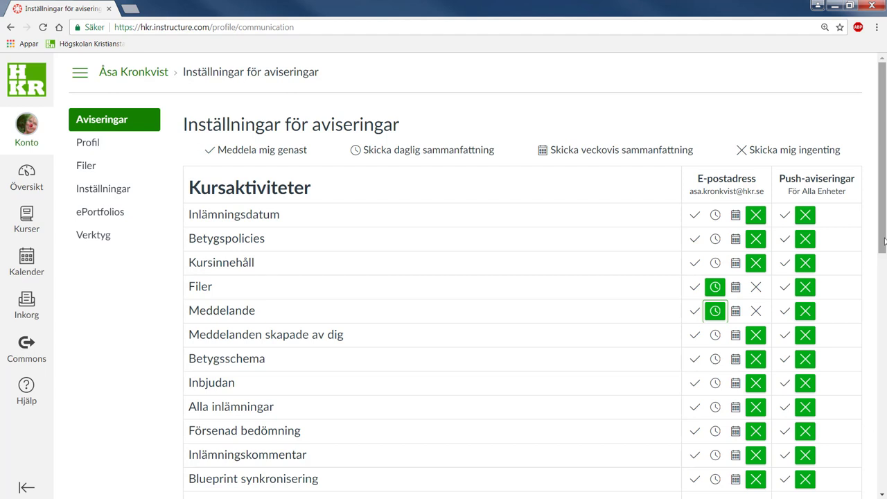
{"action": "left_click_drag", "start_coordinate": [881, 267], "coordinate": [881, 377]}
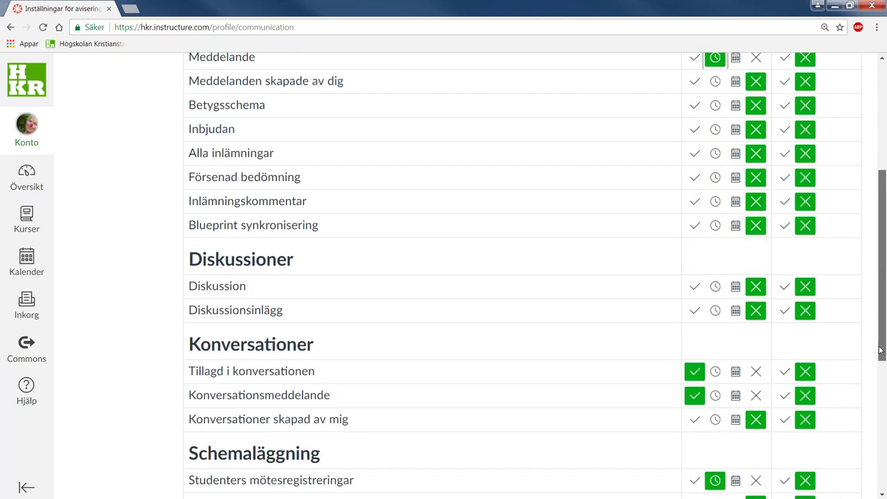
{"action": "left_click", "coordinate": [716, 287]}
{"action": "left_click", "coordinate": [716, 311]}
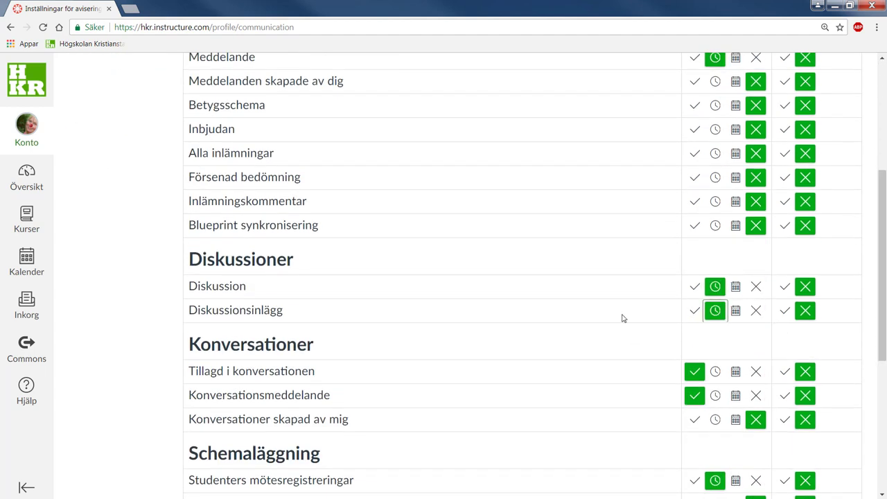